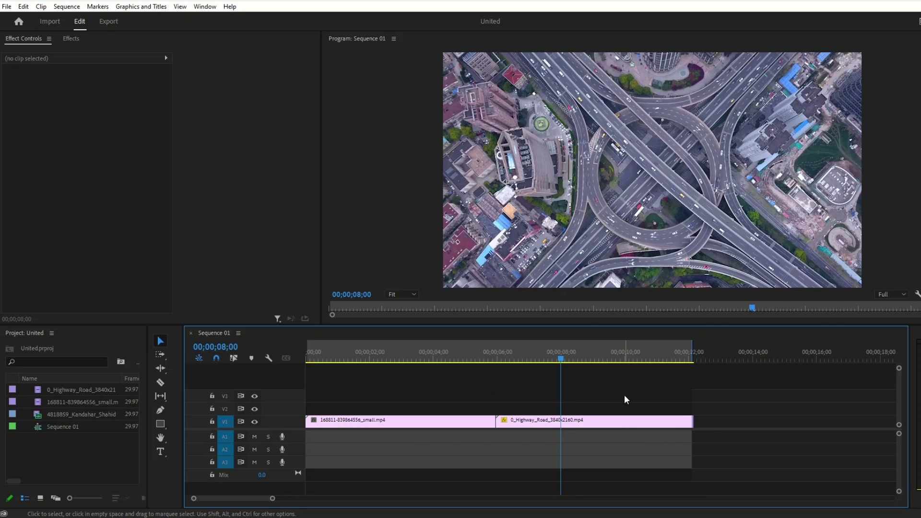
Create a new 1920x1080 adjustment layer from the Project panel
{"action": "right_click", "coordinate": [102, 449]}
{"action": "mouse_move", "coordinate": [153, 309]}
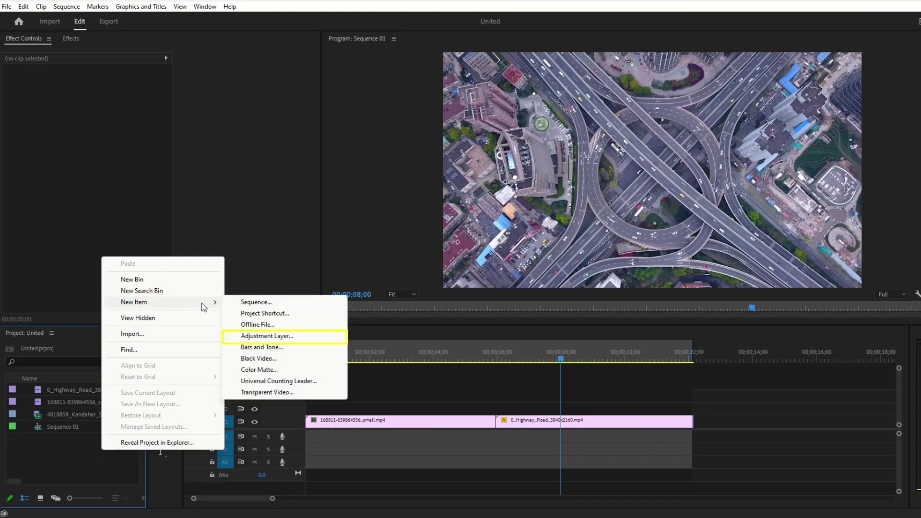
{"action": "left_click", "coordinate": [272, 337]}
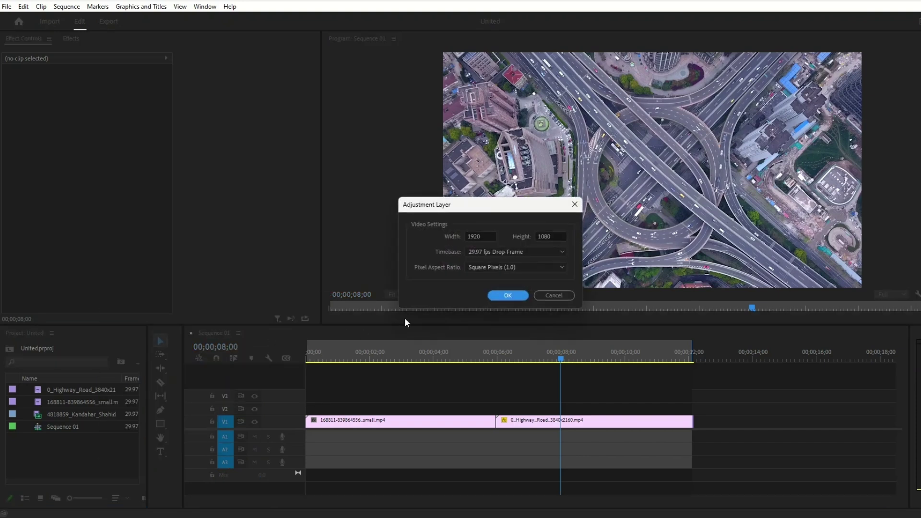
{"action": "left_click", "coordinate": [504, 296]}
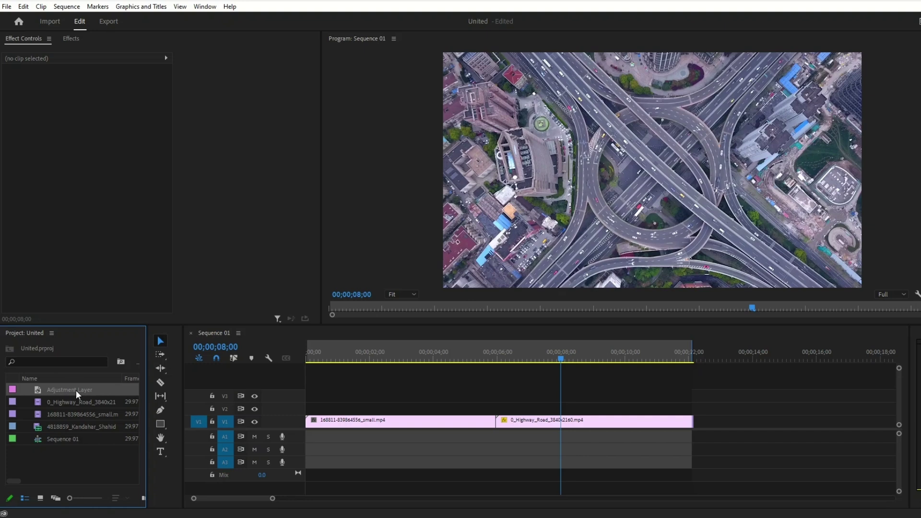
Place the adjustment layer on V2 over the cut and Alt-drag a copy up onto V3
{"action": "left_click_drag", "start_coordinate": [75, 390], "coordinate": [424, 405]}
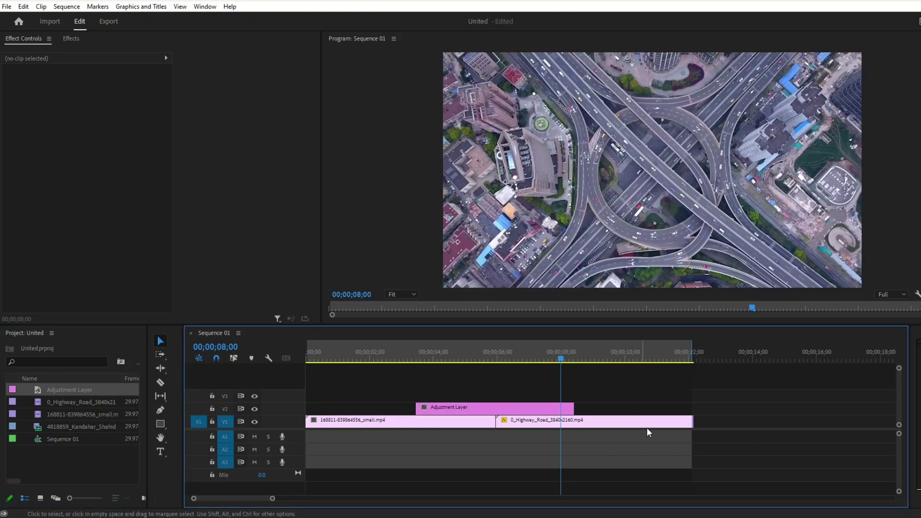
{"action": "key", "text": "alt"}
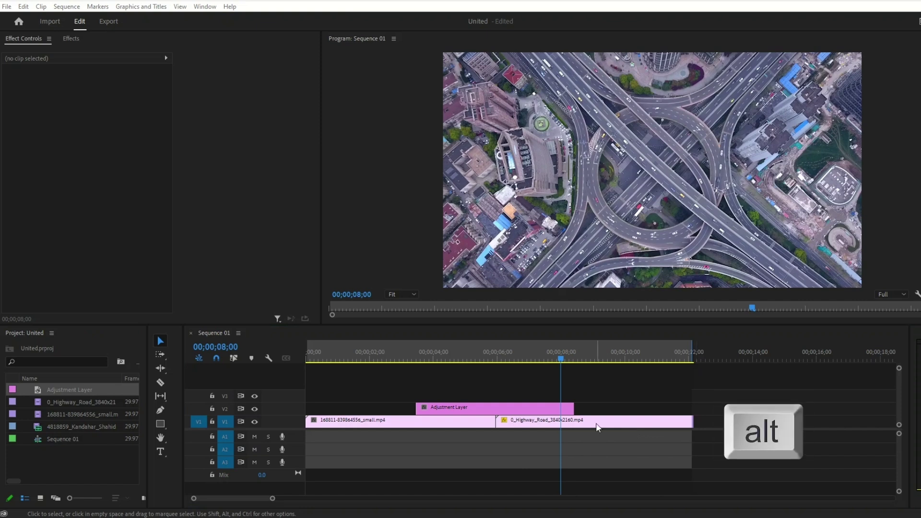
{"action": "left_click", "coordinate": [549, 411]}
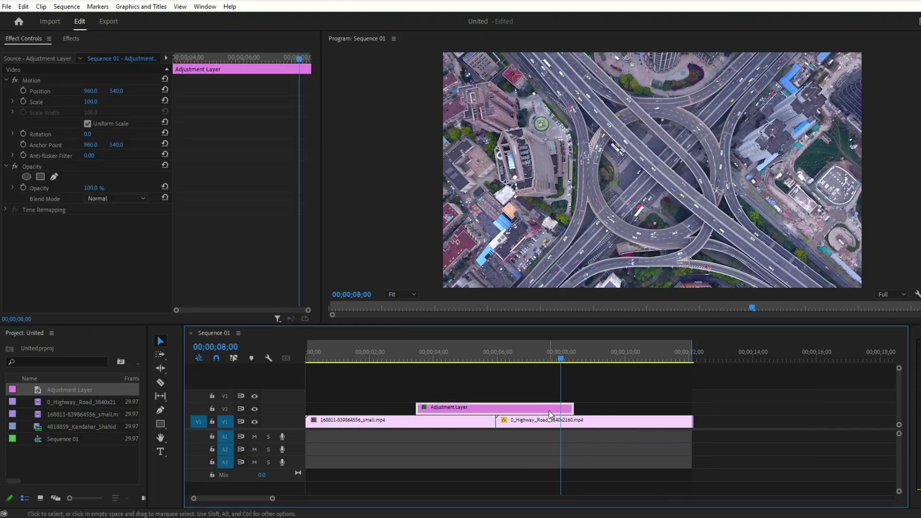
{"action": "left_click_drag", "start_coordinate": [549, 410], "coordinate": [550, 396]}
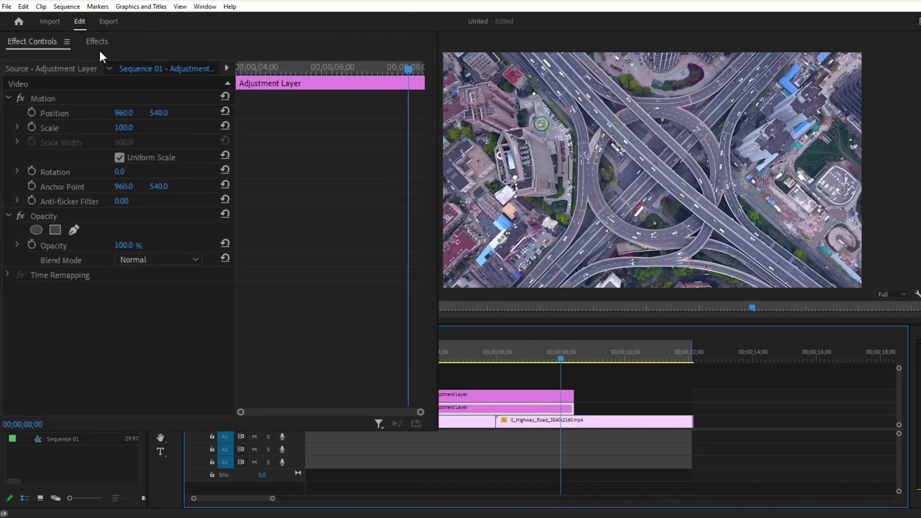
Apply Replicate to the V2 adjustment layer and set its Count to 3
{"action": "left_click", "coordinate": [71, 39]}
{"action": "type", "text": "repli"}
{"action": "left_click", "coordinate": [81, 161]}
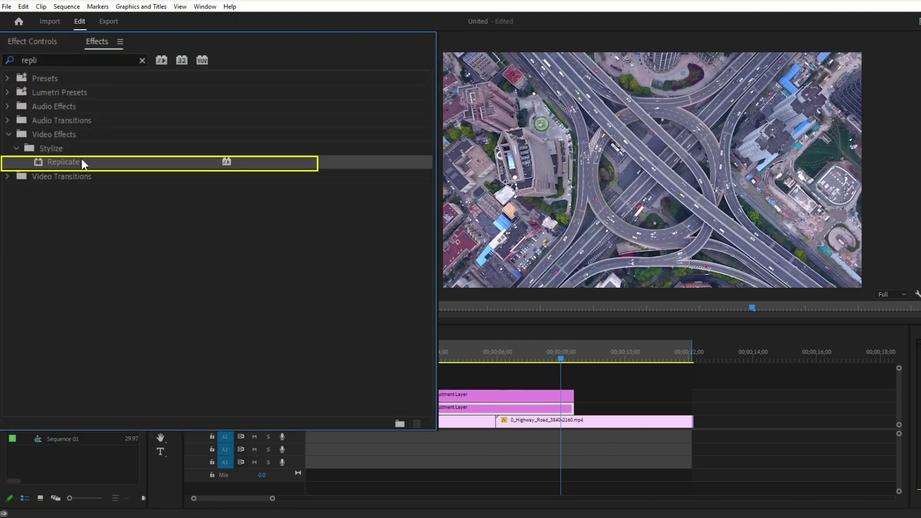
{"action": "left_click_drag", "start_coordinate": [76, 156], "coordinate": [446, 408]}
{"action": "left_click", "coordinate": [46, 44]}
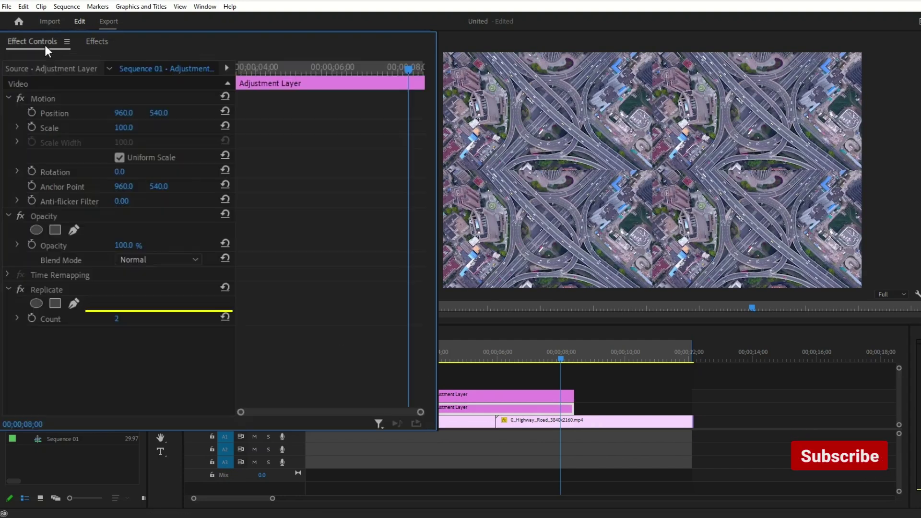
{"action": "left_click", "coordinate": [120, 319]}
{"action": "type", "text": "3"}
{"action": "key", "text": "Return"}
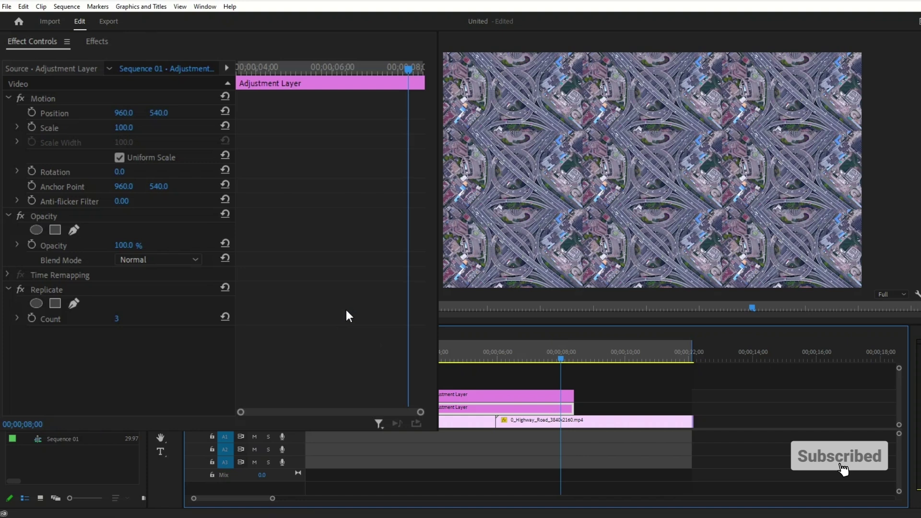
Search for the Mirror effect and apply it to the V2 adjustment layer
{"action": "left_click", "coordinate": [97, 41]}
{"action": "left_click", "coordinate": [142, 60]}
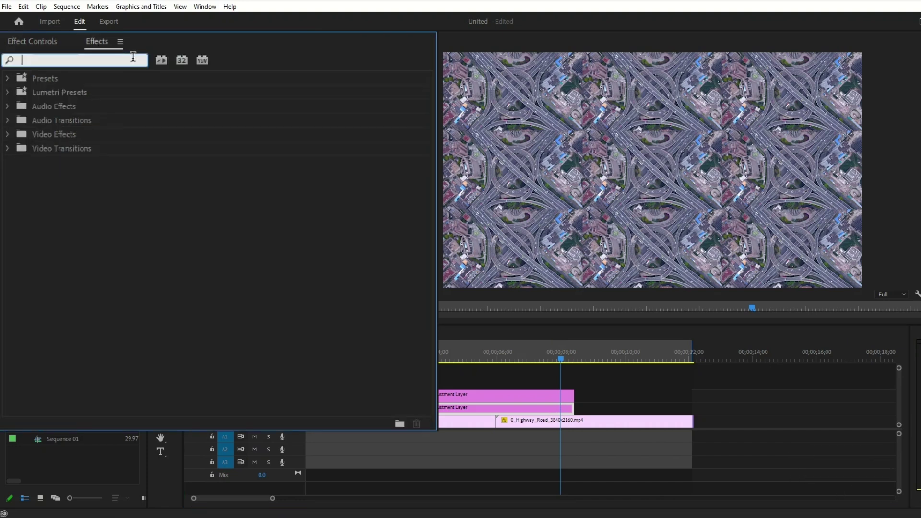
{"action": "type", "text": "mirror"}
{"action": "left_click", "coordinate": [134, 163]}
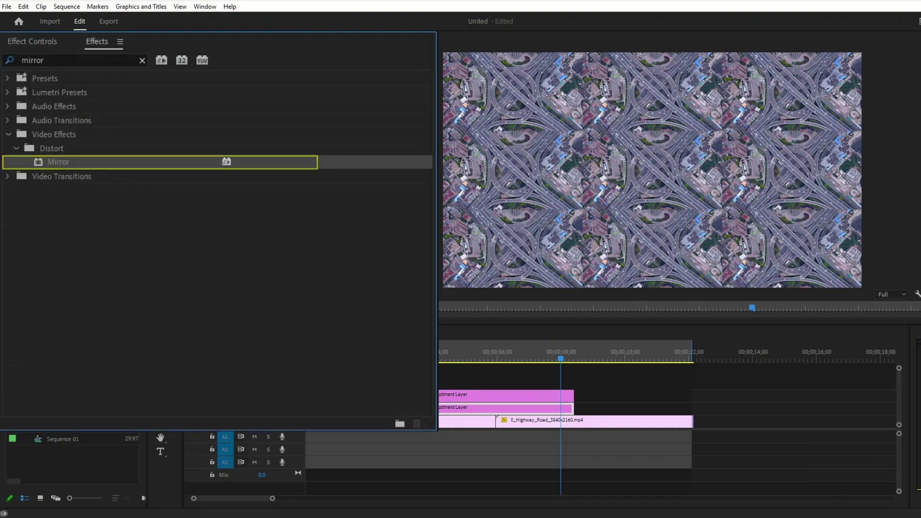
{"action": "left_click_drag", "start_coordinate": [134, 163], "coordinate": [441, 411]}
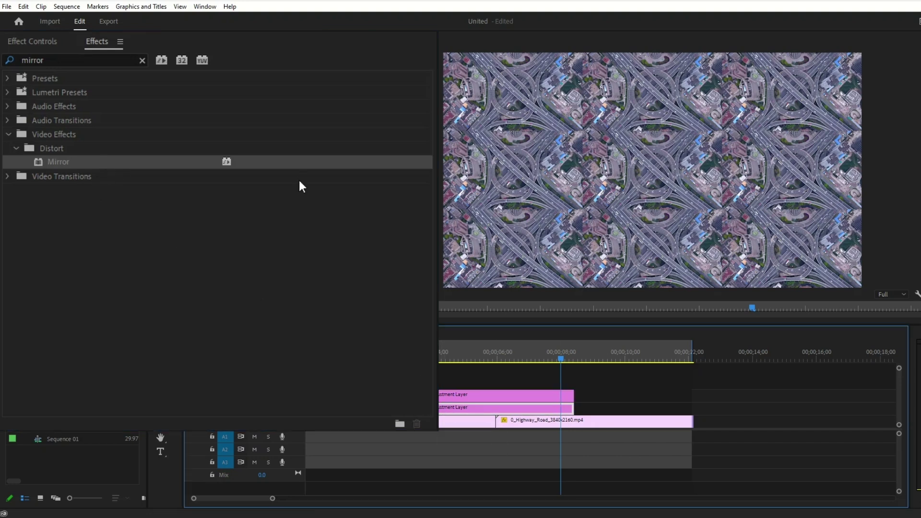
Set the first Mirror's Reflection Angle to 90°
{"action": "left_click", "coordinate": [56, 43]}
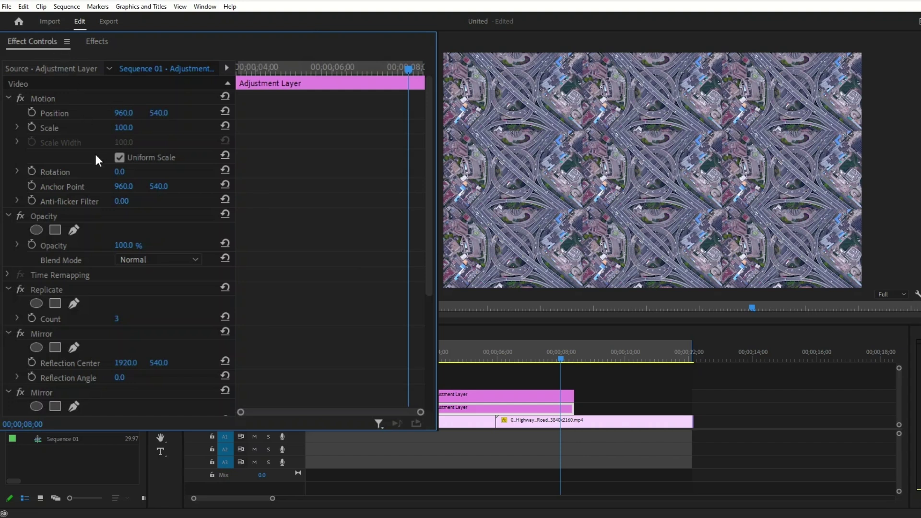
{"action": "scroll", "coordinate": [94, 154], "scroll_direction": "down", "scroll_amount": 3}
{"action": "scroll", "coordinate": [97, 211], "scroll_direction": "down", "scroll_amount": 4}
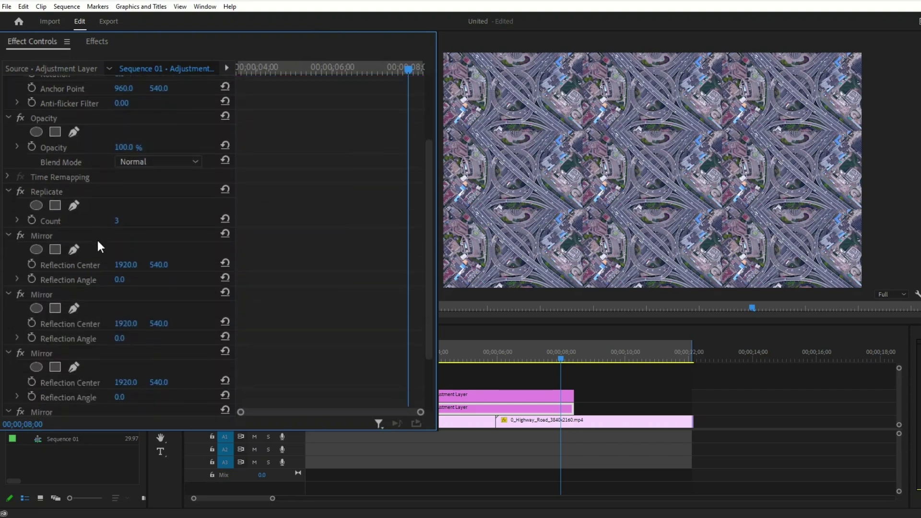
{"action": "scroll", "coordinate": [99, 259], "scroll_direction": "down", "scroll_amount": 4}
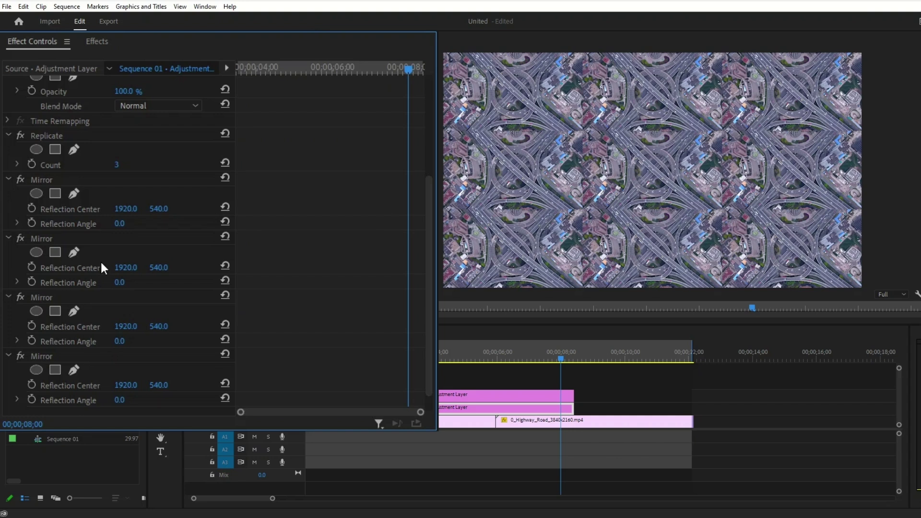
{"action": "scroll", "coordinate": [101, 263], "scroll_direction": "down", "scroll_amount": 2}
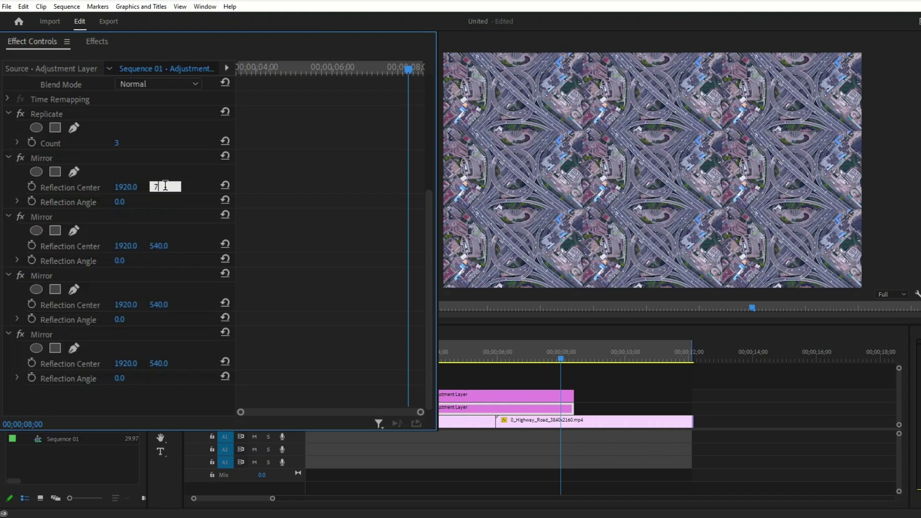
{"action": "left_click", "coordinate": [121, 204]}
{"action": "type", "text": "90"}
{"action": "key", "text": "Return"}
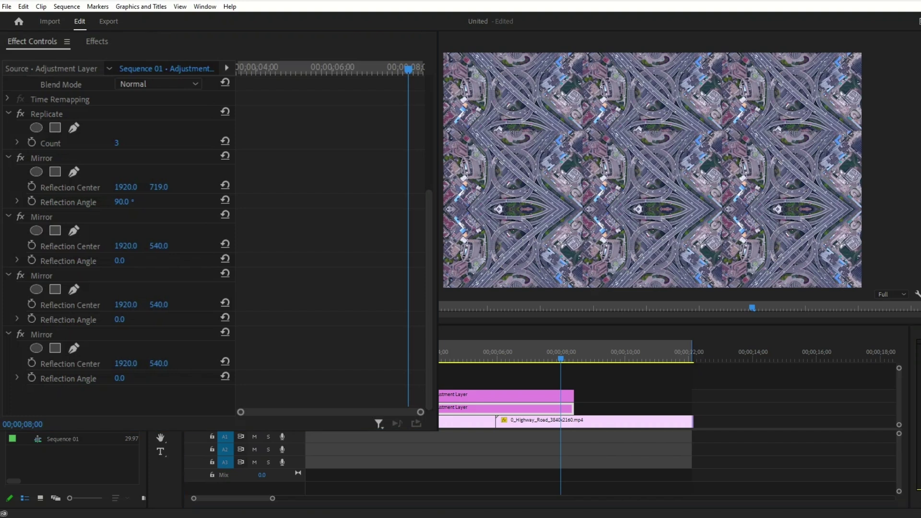
Give the second Mirror a Reflection Center Y of 360 and a -90° Reflection Angle
{"action": "left_click", "coordinate": [158, 246]}
{"action": "type", "text": "360"}
{"action": "key", "text": "Return"}
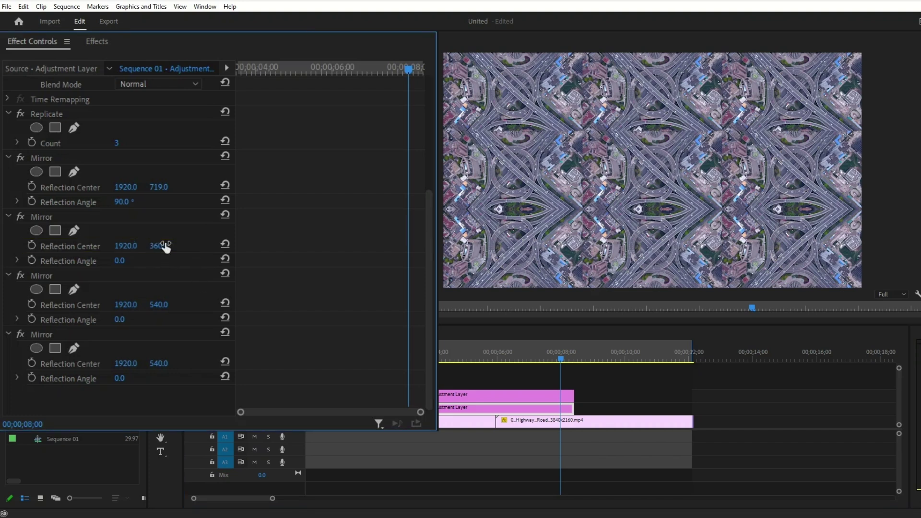
{"action": "left_click", "coordinate": [128, 260]}
{"action": "type", "text": "-90"}
{"action": "key", "text": "Return"}
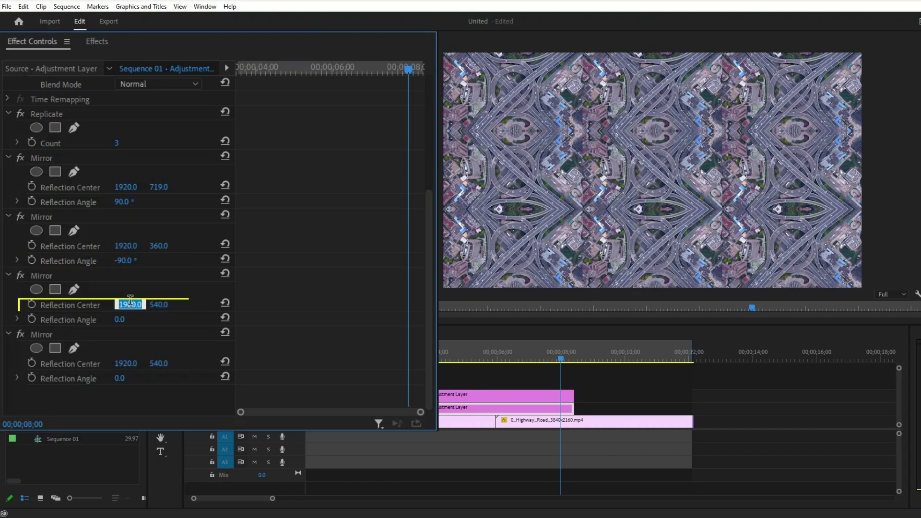
Set the third Mirror to center X 640 and 180°, and the fourth Mirror's center X to 1279
{"action": "type", "text": "640"}
{"action": "key", "text": "Return"}
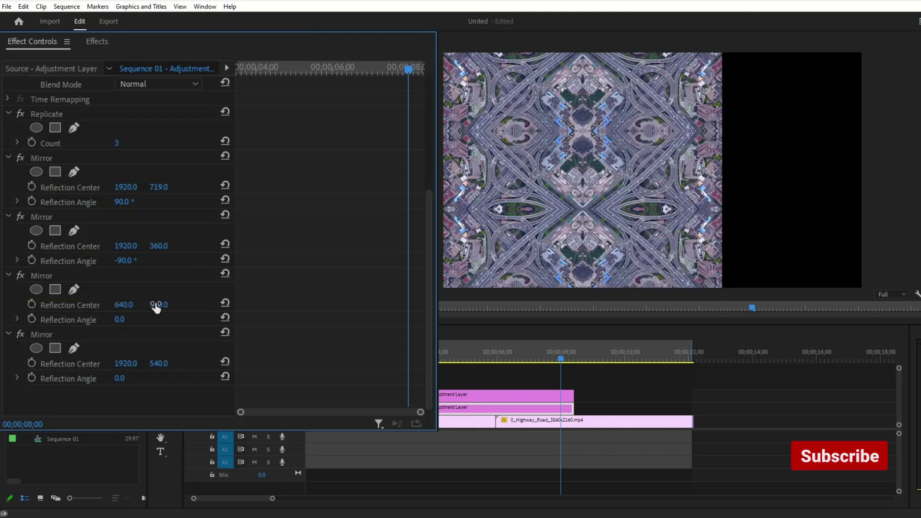
{"action": "type", "text": "180"}
{"action": "key", "text": "Return"}
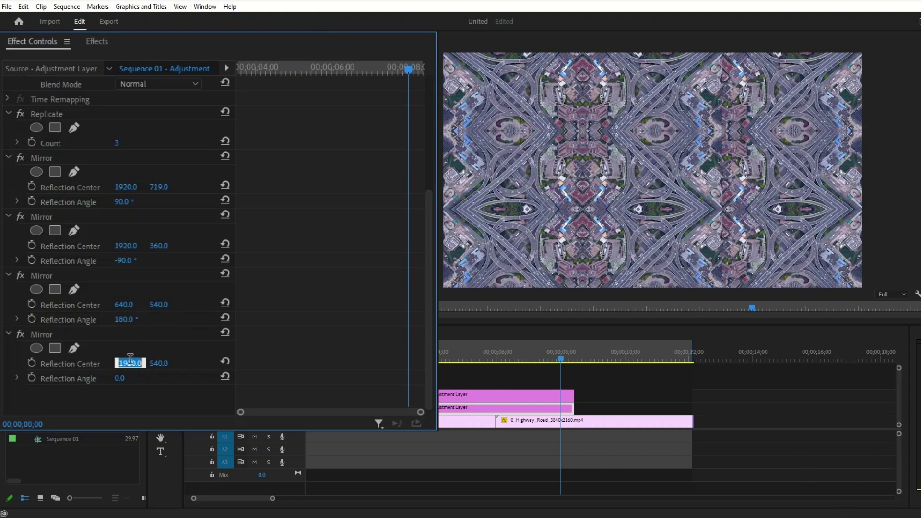
{"action": "type", "text": "1279"}
{"action": "key", "text": "Return"}
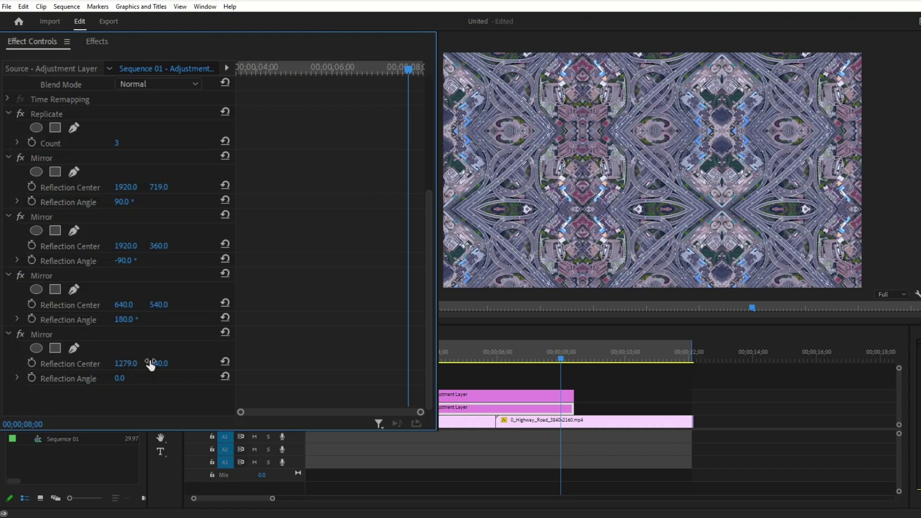
Find the Transform effect with 'transf' and apply it to the top adjustment layer
{"action": "mouse_move", "coordinate": [504, 358]}
{"action": "left_mouse_down"}
{"action": "mouse_move", "coordinate": [451, 359]}
{"action": "mouse_move", "coordinate": [519, 359]}
{"action": "mouse_move", "coordinate": [497, 360]}
{"action": "left_mouse_up"}
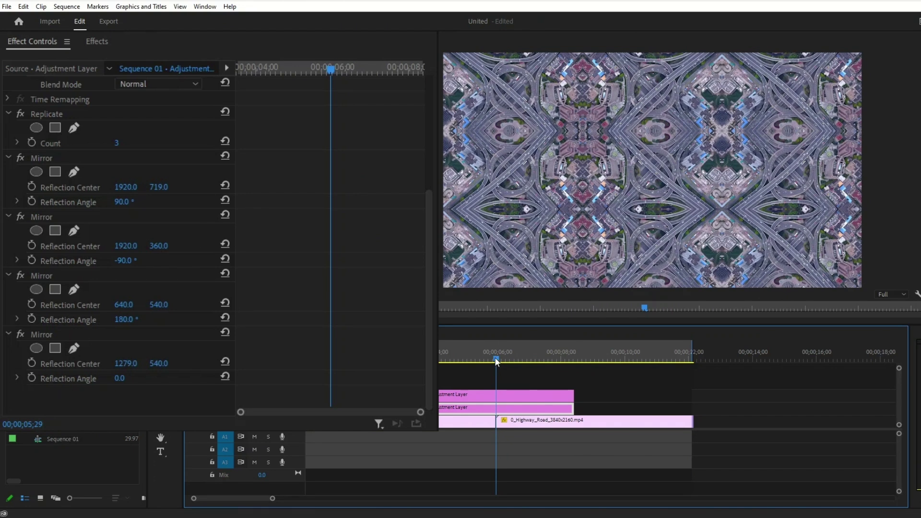
{"action": "left_click", "coordinate": [97, 41]}
{"action": "left_click", "coordinate": [95, 59]}
{"action": "type", "text": "transf"}
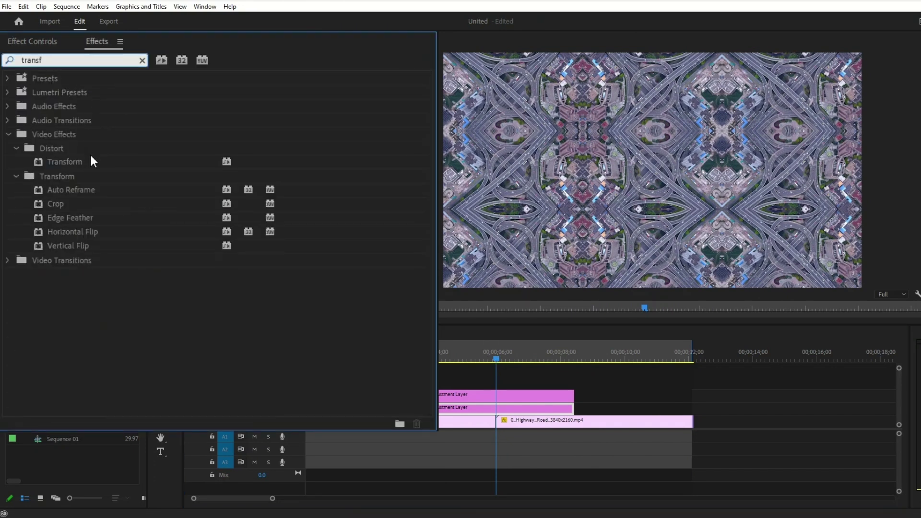
{"action": "left_click_drag", "start_coordinate": [85, 159], "coordinate": [297, 287]}
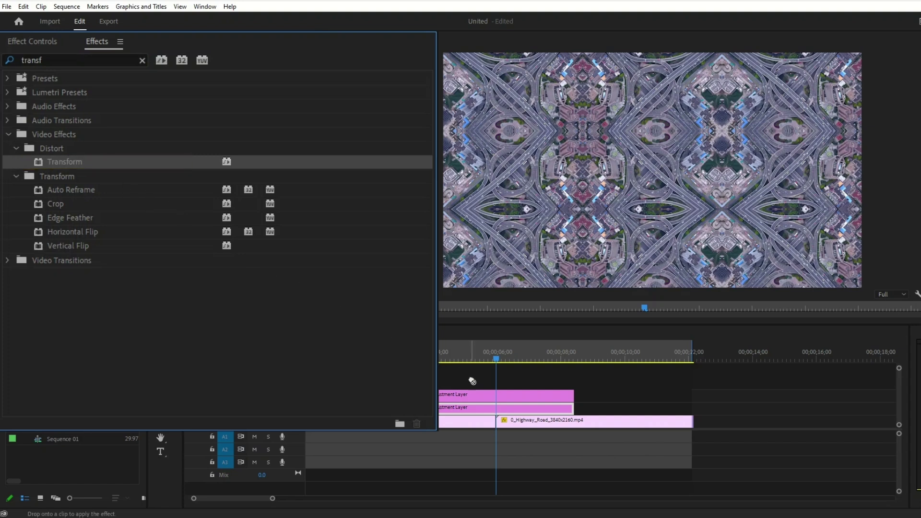
{"action": "left_click_drag", "start_coordinate": [473, 382], "coordinate": [494, 396]}
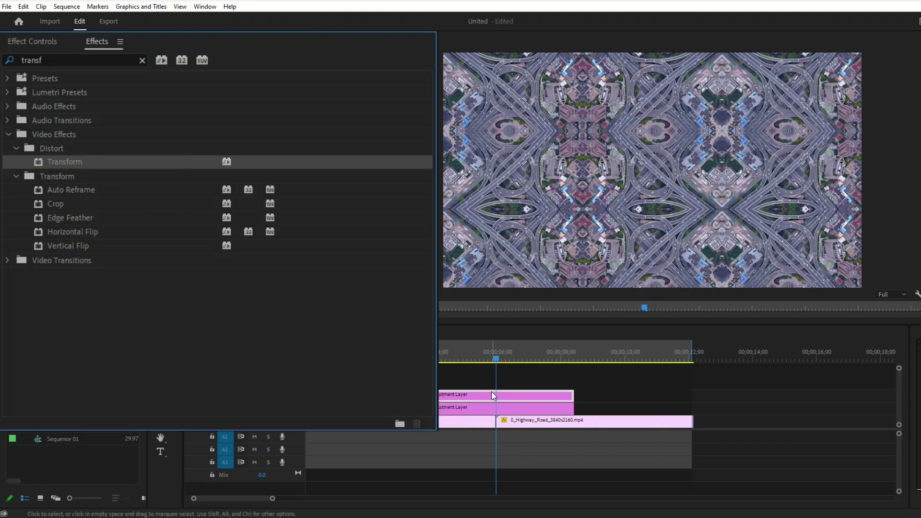
Set the Transform Scale to 300 and move the playhead to just before the cut
{"action": "left_click", "coordinate": [47, 42]}
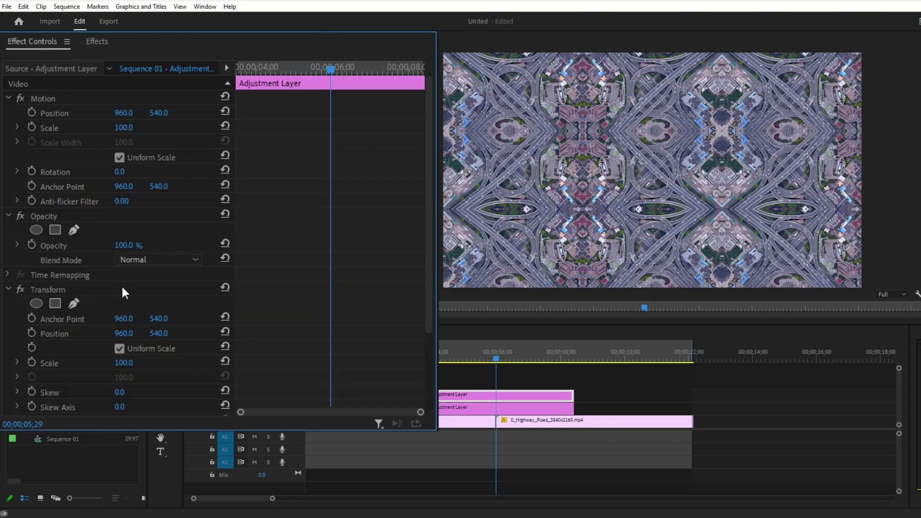
{"action": "scroll", "coordinate": [122, 294], "scroll_direction": "down", "scroll_amount": 5}
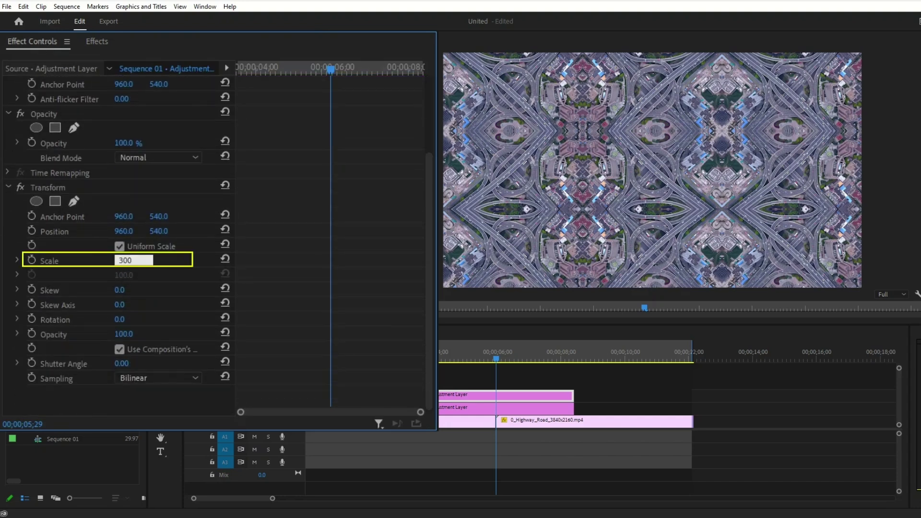
{"action": "key", "text": "Return"}
{"action": "mouse_move", "coordinate": [496, 359]}
{"action": "left_mouse_down"}
{"action": "mouse_move", "coordinate": [435, 359]}
{"action": "mouse_move", "coordinate": [496, 361]}
{"action": "left_mouse_up"}
Keyframe Transform Rotation at 0° at 05;18 and 360° at 06;08
{"action": "key", "text": "Left"}
{"action": "key", "text": "Left"}
{"action": "key", "text": "Left"}
{"action": "key", "text": "Left"}
{"action": "key", "text": "Left"}
{"action": "key", "text": "Left"}
{"action": "key", "text": "Left"}
{"action": "key", "text": "Left"}
{"action": "key", "text": "Left"}
{"action": "key", "text": "Left"}
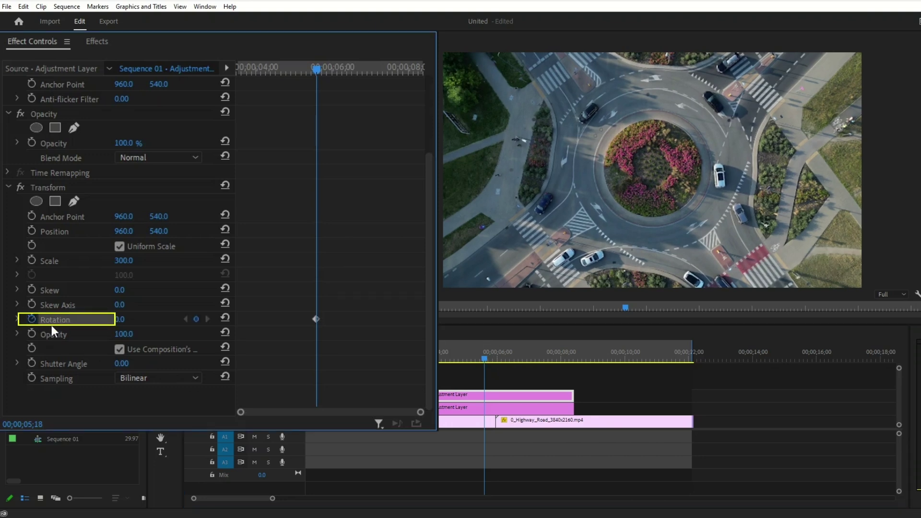
{"action": "left_click", "coordinate": [32, 319]}
{"action": "left_click_drag", "start_coordinate": [484, 356], "coordinate": [507, 358]}
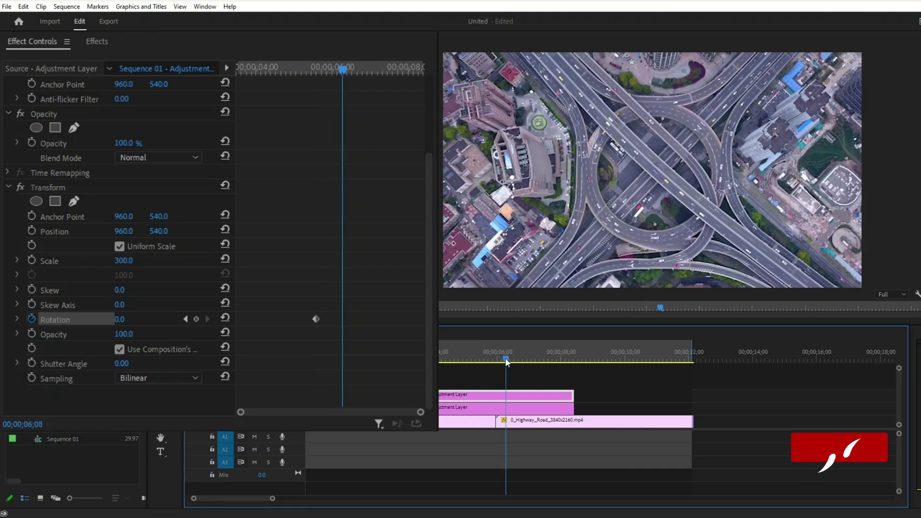
{"action": "left_click", "coordinate": [129, 319]}
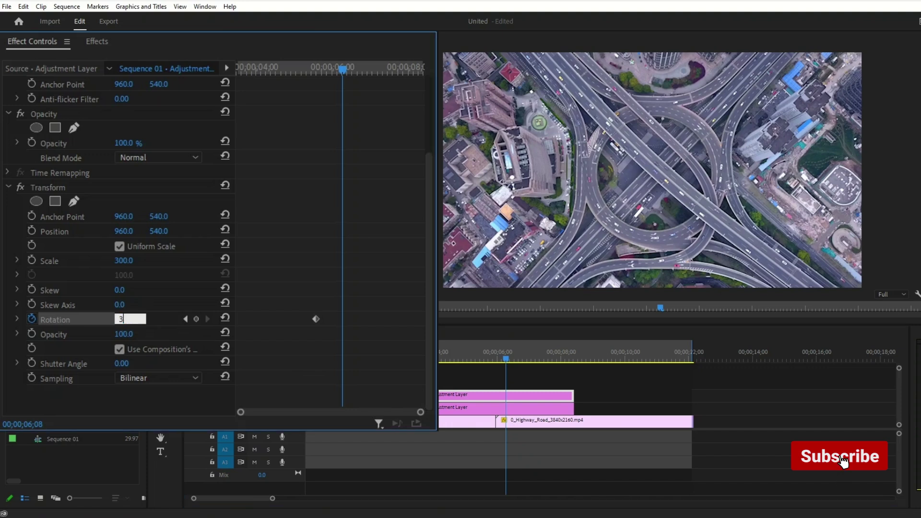
{"action": "type", "text": "360"}
{"action": "key", "text": "Return"}
{"action": "left_click", "coordinate": [507, 368]}
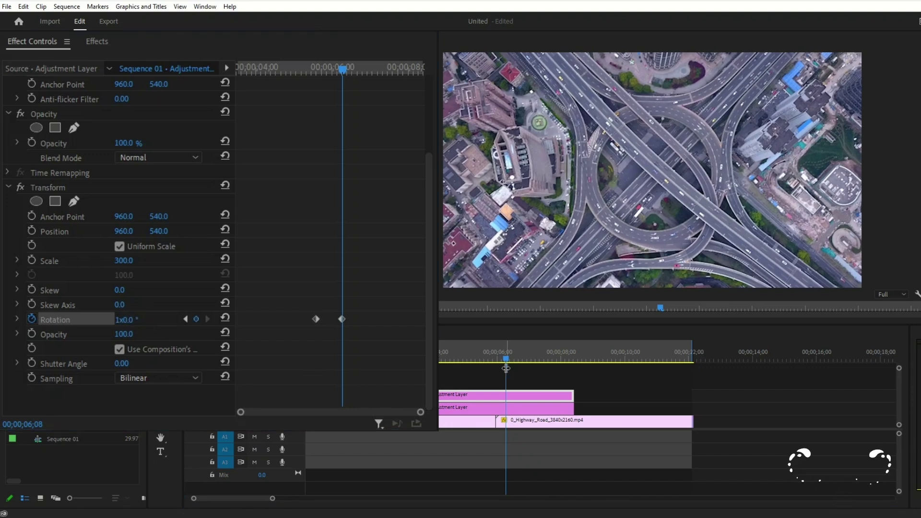
{"action": "left_click", "coordinate": [505, 356]}
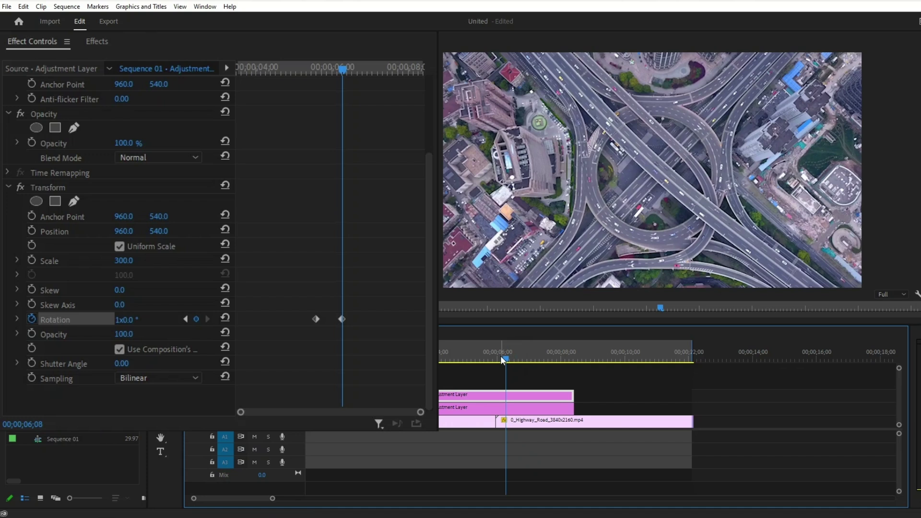
Ease out of the first rotation keyframe, ease into the second, and steepen the speed curve's peak
{"action": "left_click", "coordinate": [317, 320]}
{"action": "right_click", "coordinate": [315, 318]}
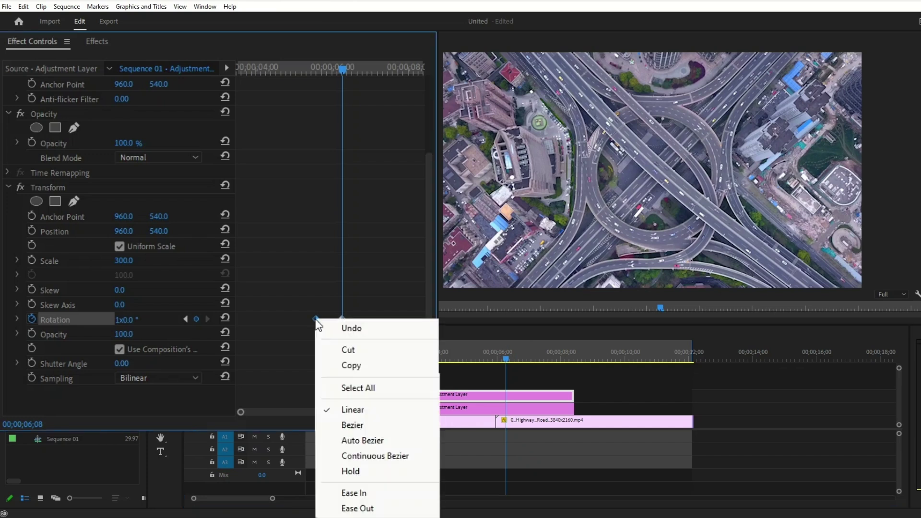
{"action": "left_click", "coordinate": [356, 509]}
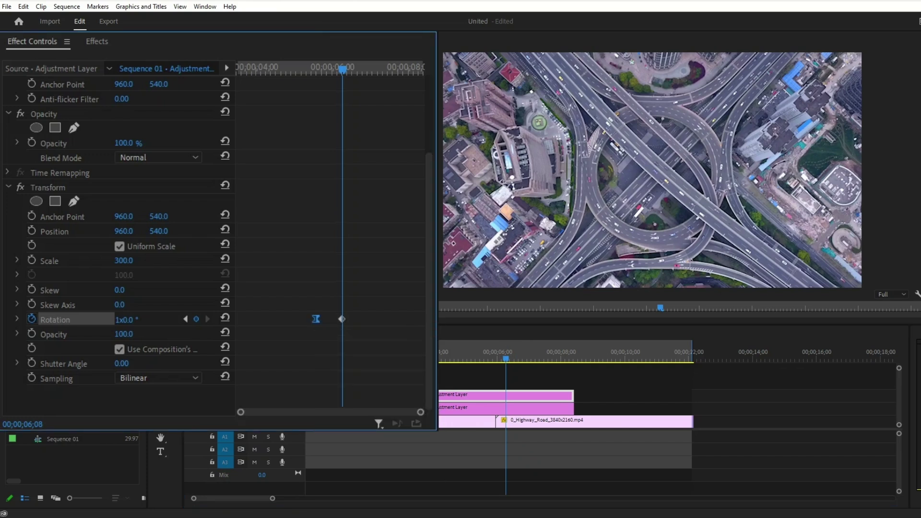
{"action": "right_click", "coordinate": [342, 318]}
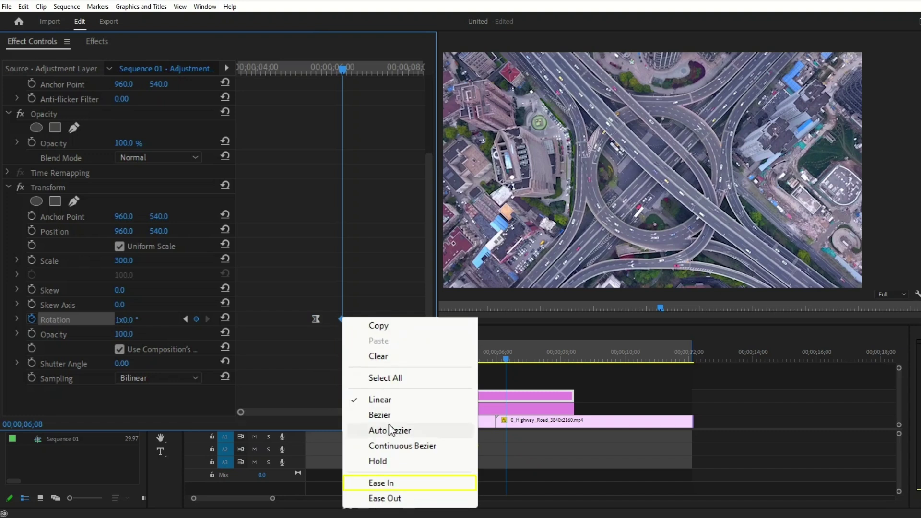
{"action": "left_click", "coordinate": [396, 484]}
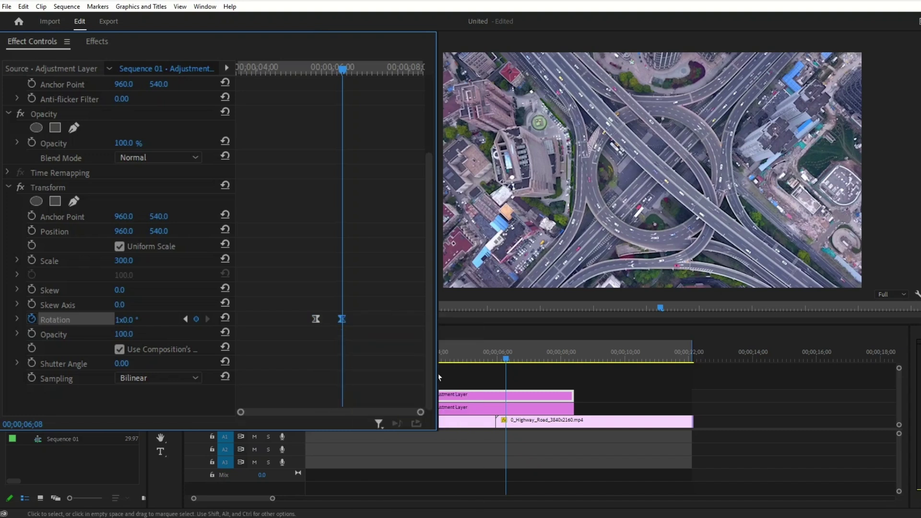
{"action": "left_click", "coordinate": [18, 319]}
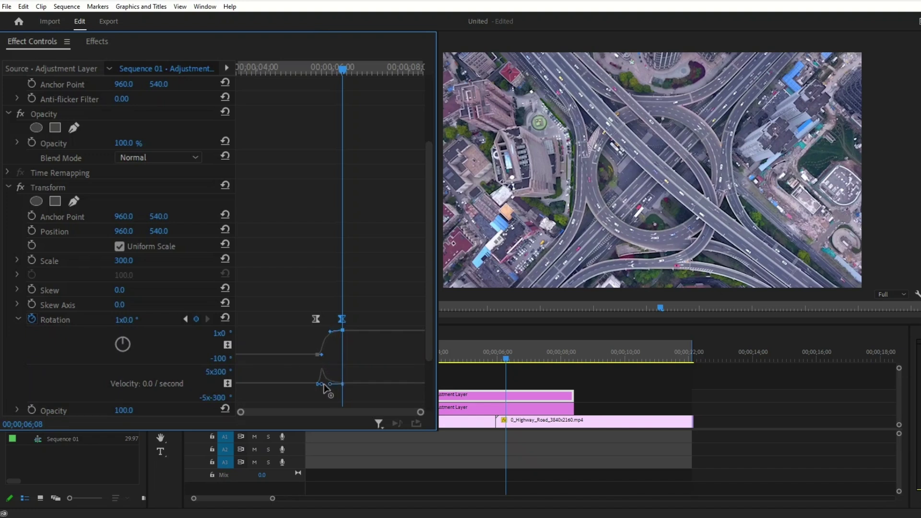
{"action": "left_click_drag", "start_coordinate": [330, 383], "coordinate": [544, 360]}
Set the Transform's own Shutter Angle to 180 and preview the blurred spin across the cut
{"action": "scroll", "coordinate": [120, 356], "scroll_direction": "down", "scroll_amount": 5}
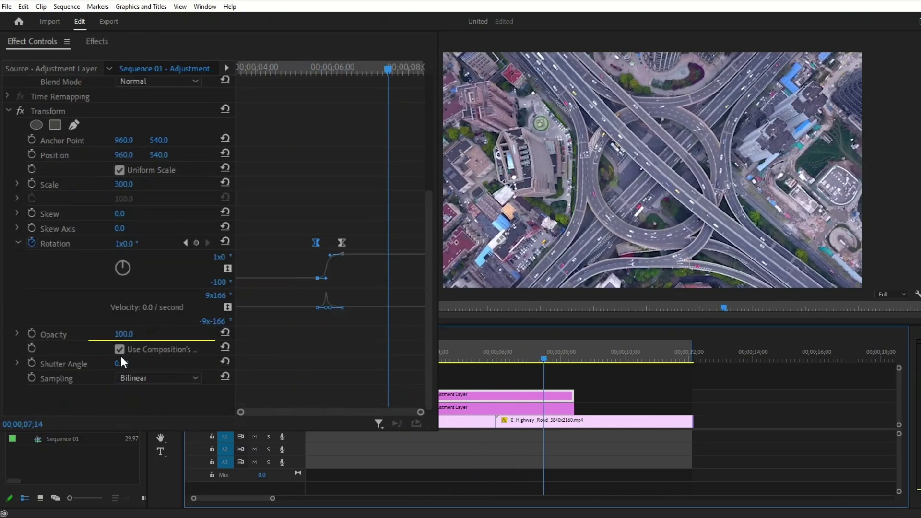
{"action": "left_click", "coordinate": [134, 359]}
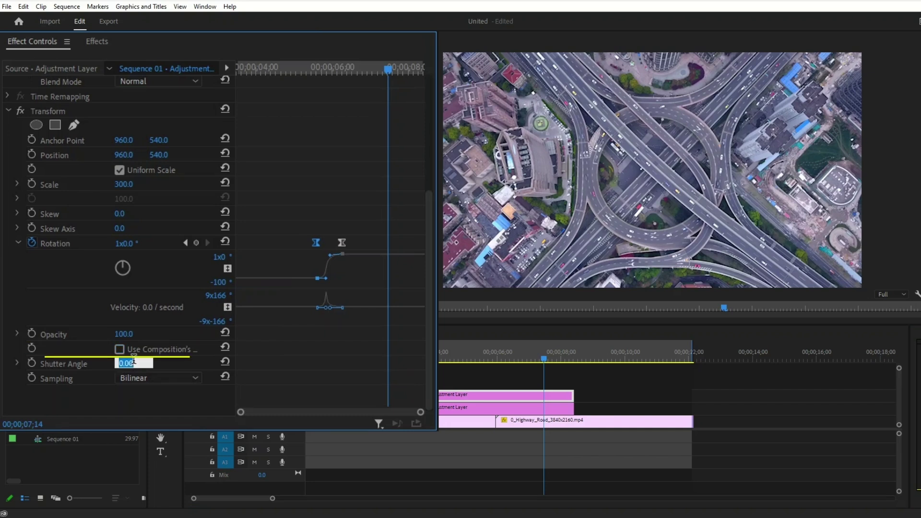
{"action": "type", "text": "18"}
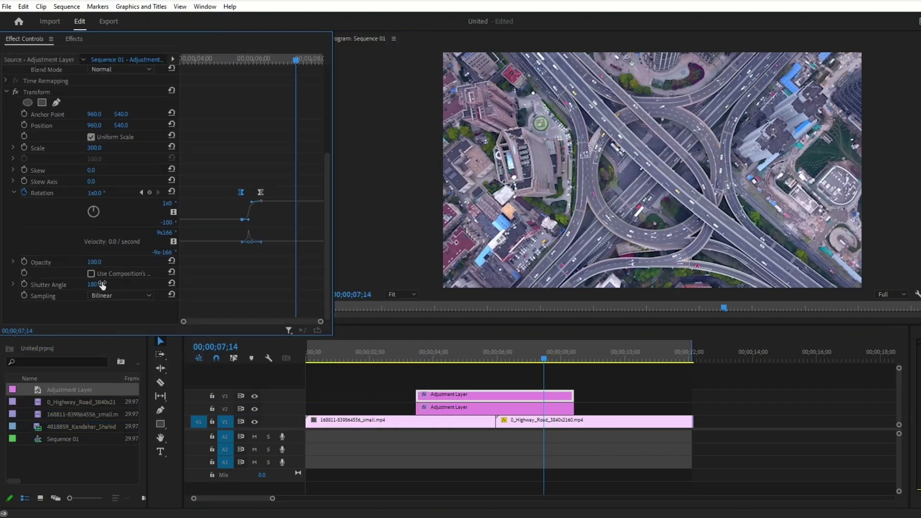
{"action": "left_click_drag", "start_coordinate": [499, 361], "coordinate": [517, 367]}
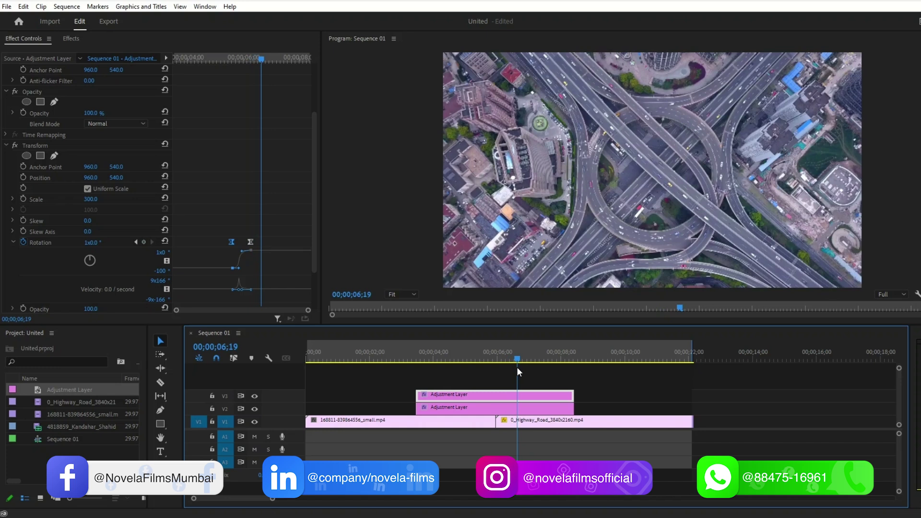
{"action": "left_click_drag", "start_coordinate": [517, 368], "coordinate": [513, 367]}
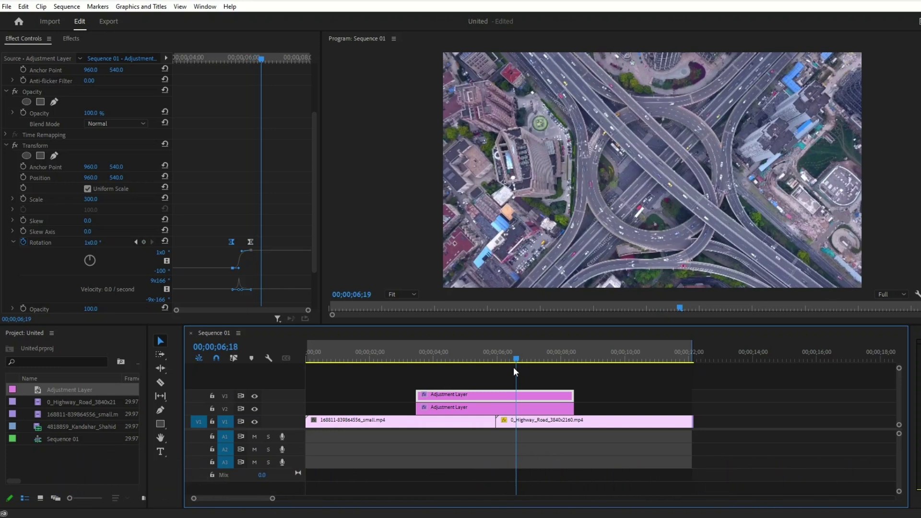